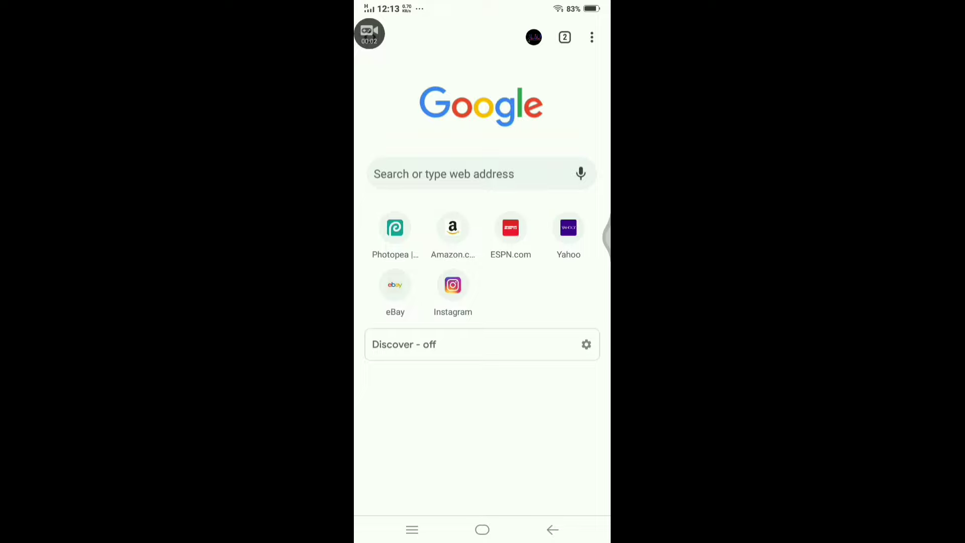
- Enter photopea.com in Chrome's address bar and load the site
{"action": "left_click", "coordinate": [443, 174]}
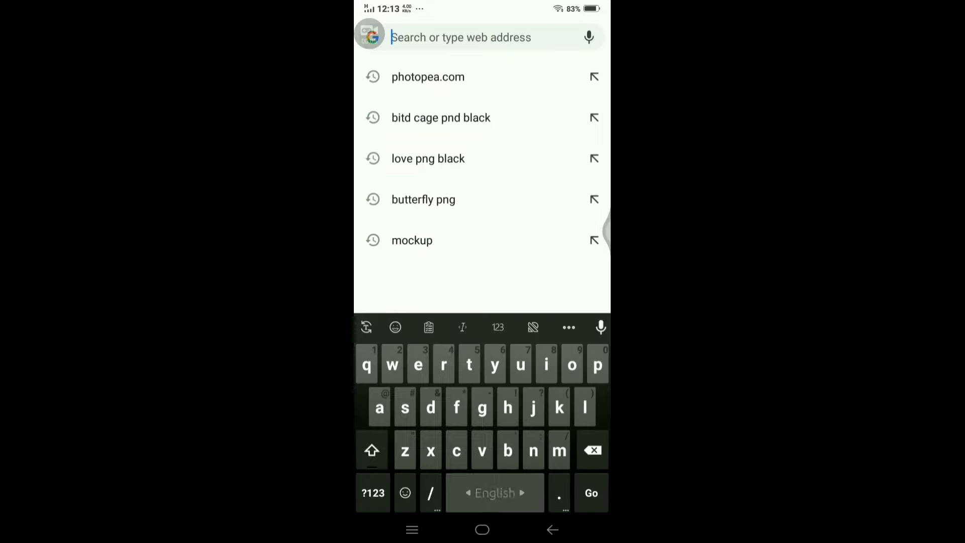
{"action": "type", "text": "p"}
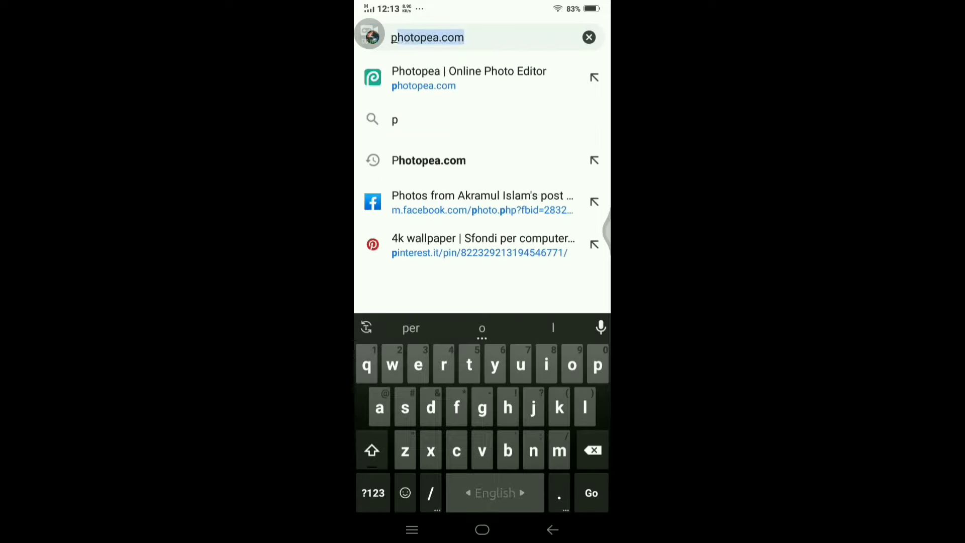
{"action": "type", "text": "hotopea"}
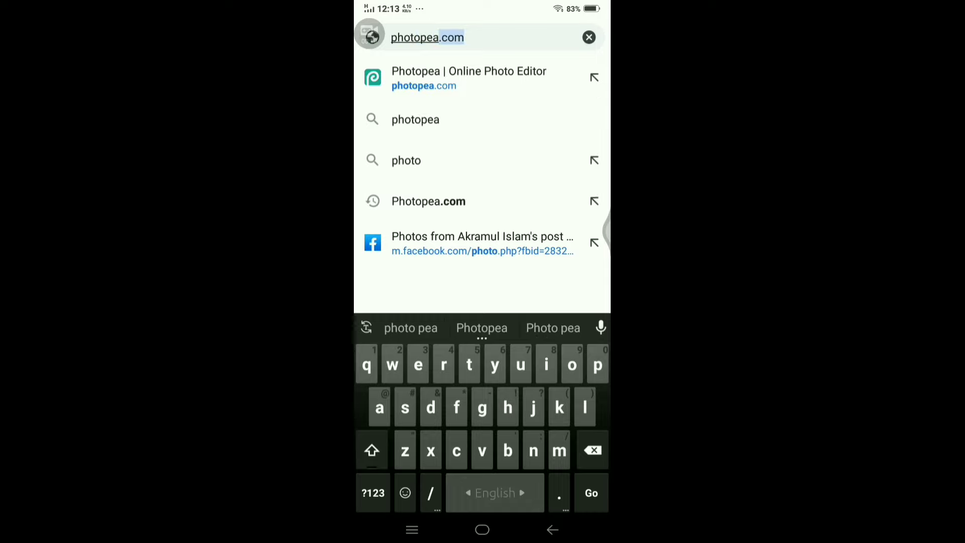
{"action": "type", "text": ".com"}
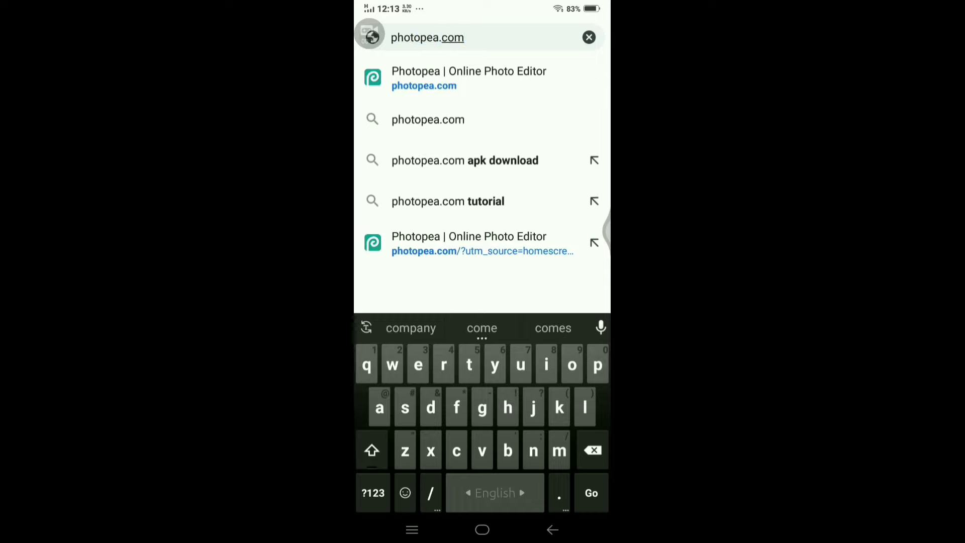
{"action": "key", "text": "Return"}
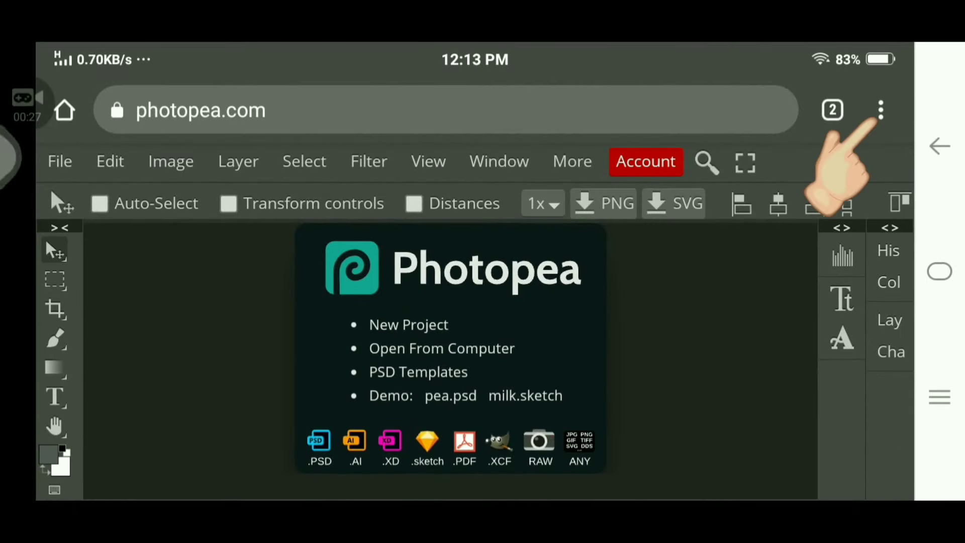
- Install Photopea as a phone app using Chrome's Install app menu option
{"action": "left_click", "coordinate": [880, 110]}
{"action": "scroll", "coordinate": [752, 282], "scroll_direction": "down", "scroll_amount": 5}
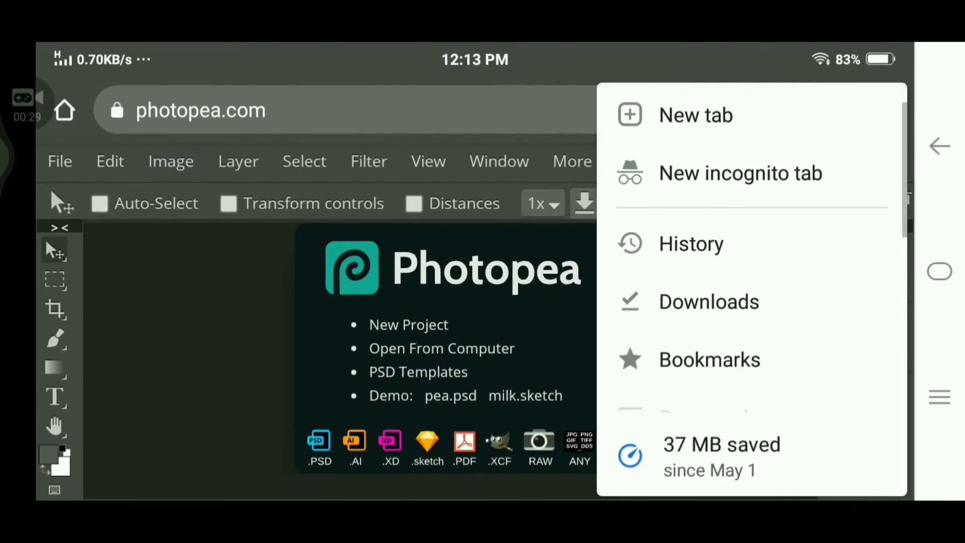
{"action": "scroll", "coordinate": [751, 281], "scroll_direction": "down", "scroll_amount": 4}
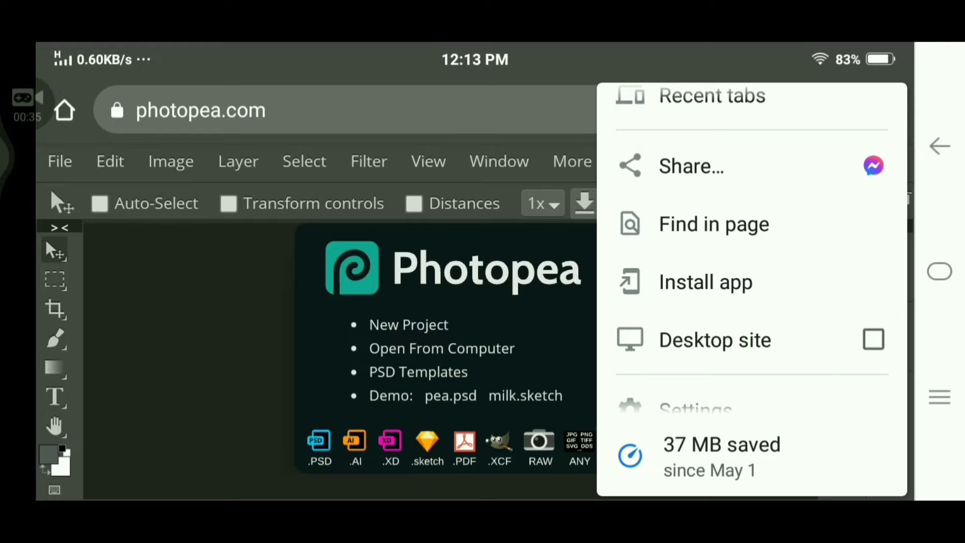
{"action": "left_click", "coordinate": [705, 282]}
{"action": "left_click", "coordinate": [701, 364]}
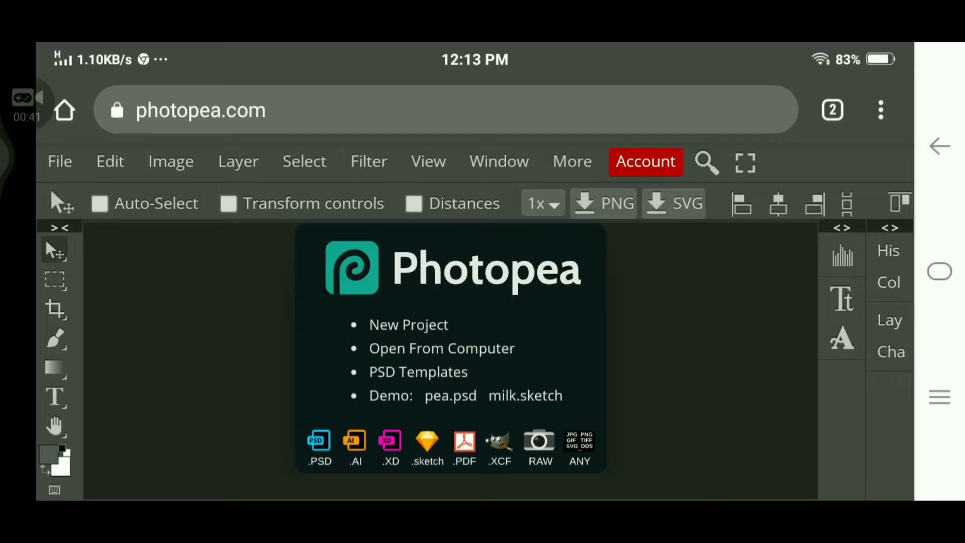
{"action": "left_click", "coordinate": [881, 109]}
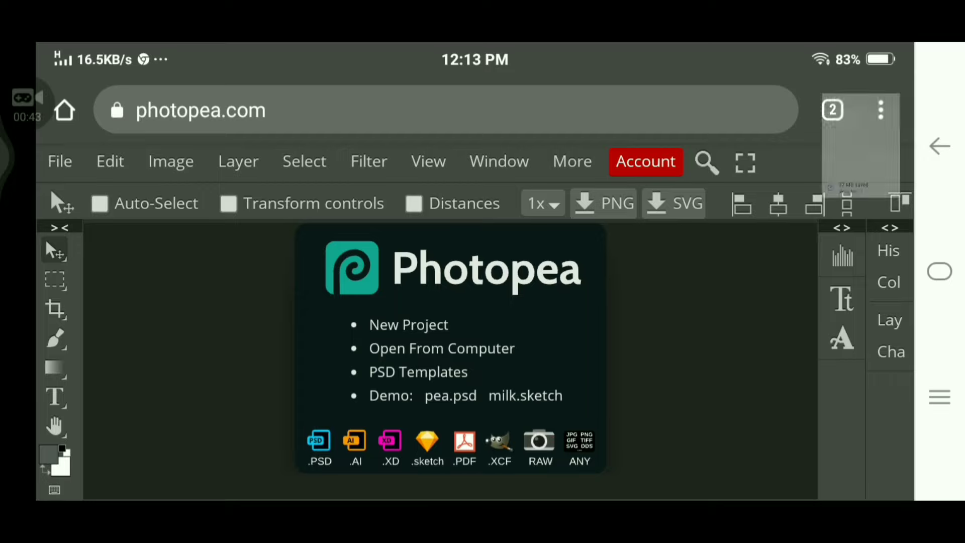
{"action": "scroll", "coordinate": [751, 302], "scroll_direction": "down", "scroll_amount": 5}
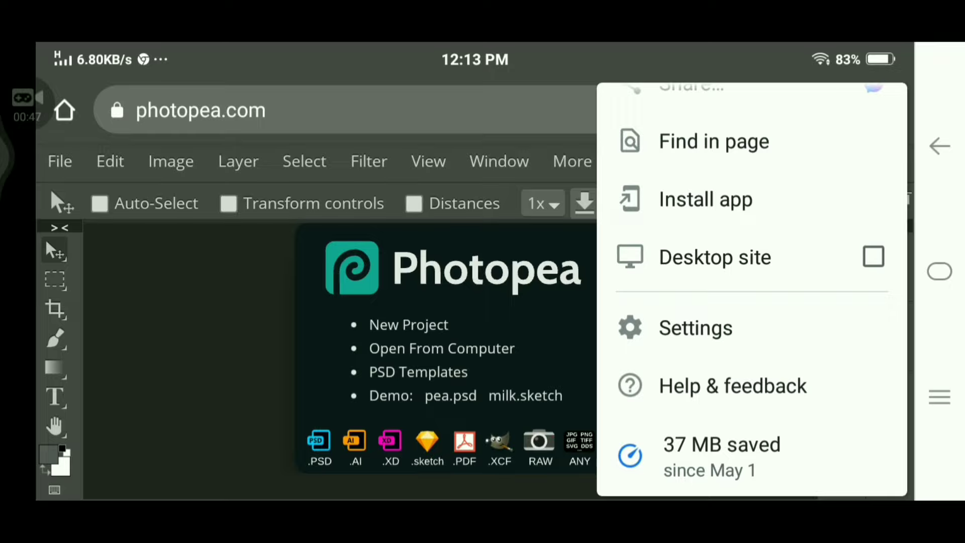
{"action": "key", "text": "Escape"}
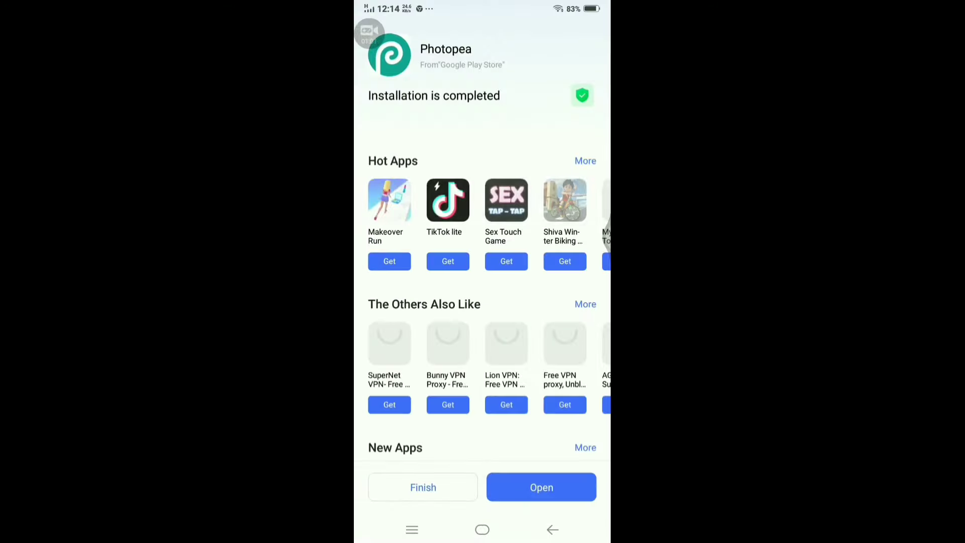
- Launch the newly installed Photopea app from the installation-completed screen
{"action": "left_click", "coordinate": [542, 487]}
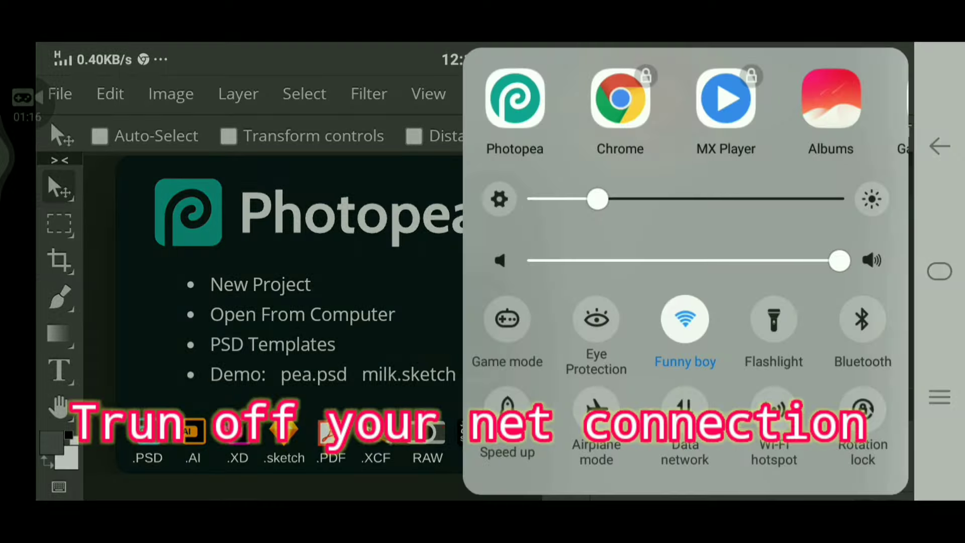
- Turn off the phone's Wi-Fi and close the Histogram and character panels
{"action": "left_click", "coordinate": [685, 318]}
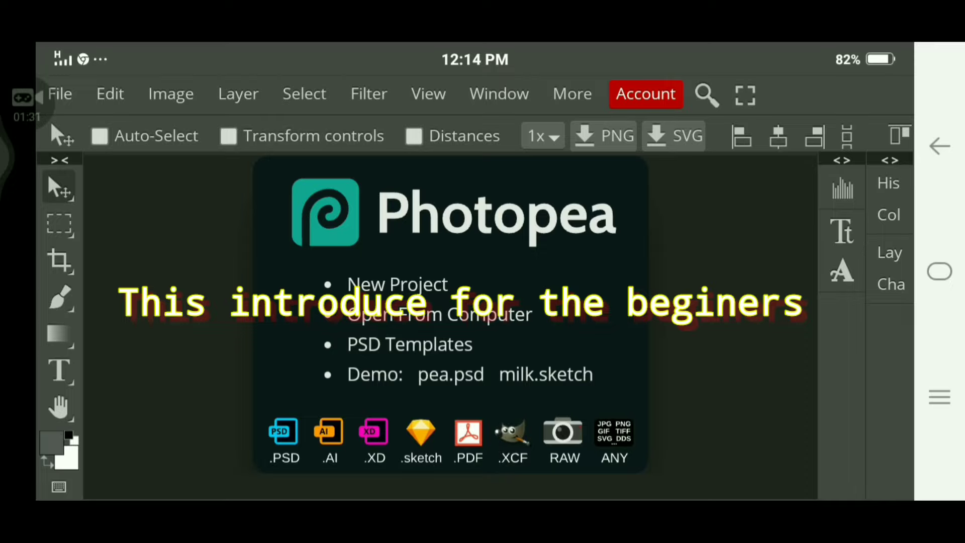
{"action": "right_click", "coordinate": [842, 190]}
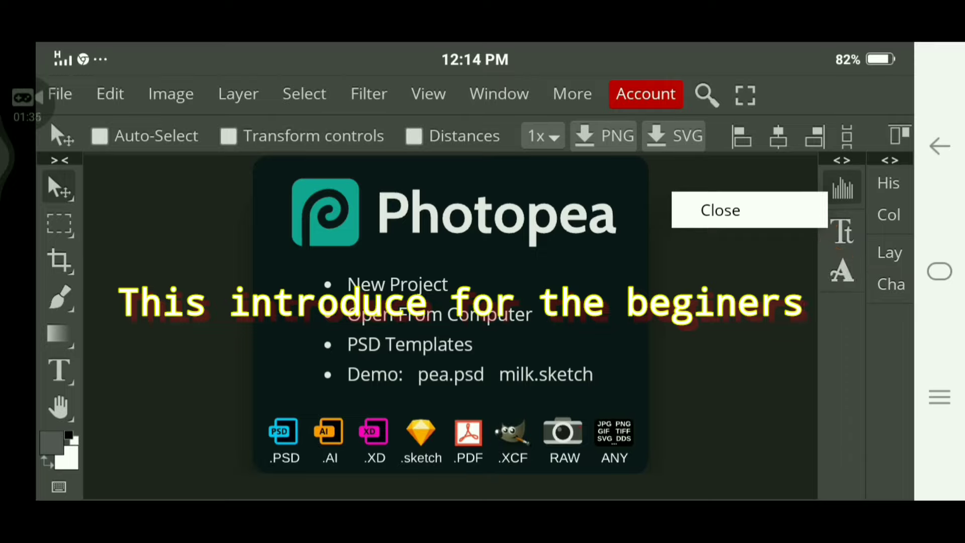
{"action": "left_click", "coordinate": [720, 211]}
{"action": "right_click", "coordinate": [842, 187]}
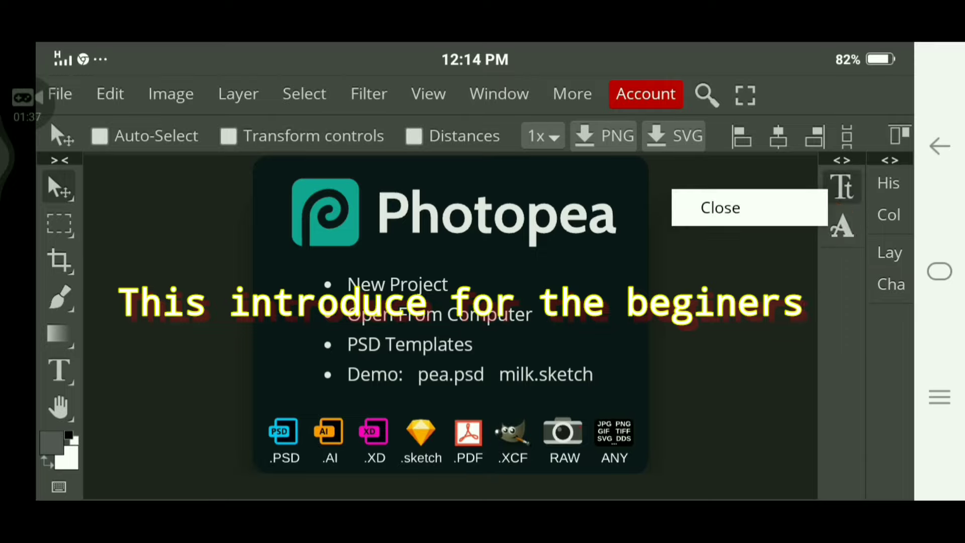
{"action": "left_click", "coordinate": [720, 207]}
- Close the paragraph and Color panels, leaving History, Layers and Channels docked
{"action": "right_click", "coordinate": [842, 187]}
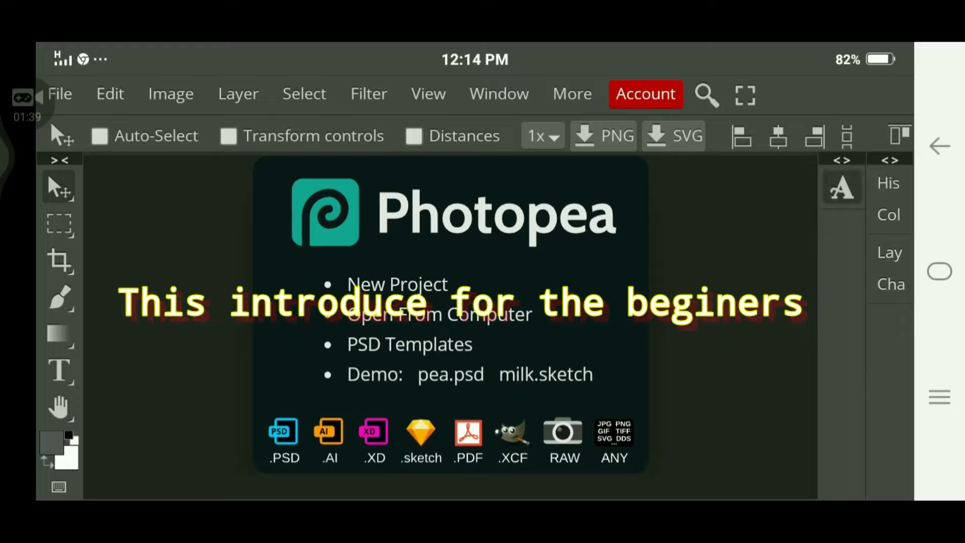
{"action": "left_click", "coordinate": [720, 207]}
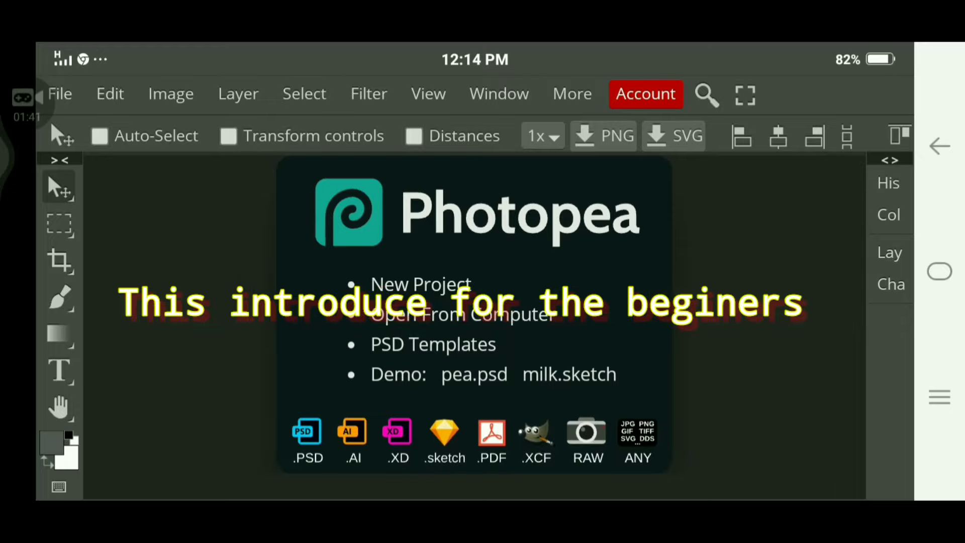
{"action": "right_click", "coordinate": [891, 284]}
{"action": "left_click", "coordinate": [890, 160]}
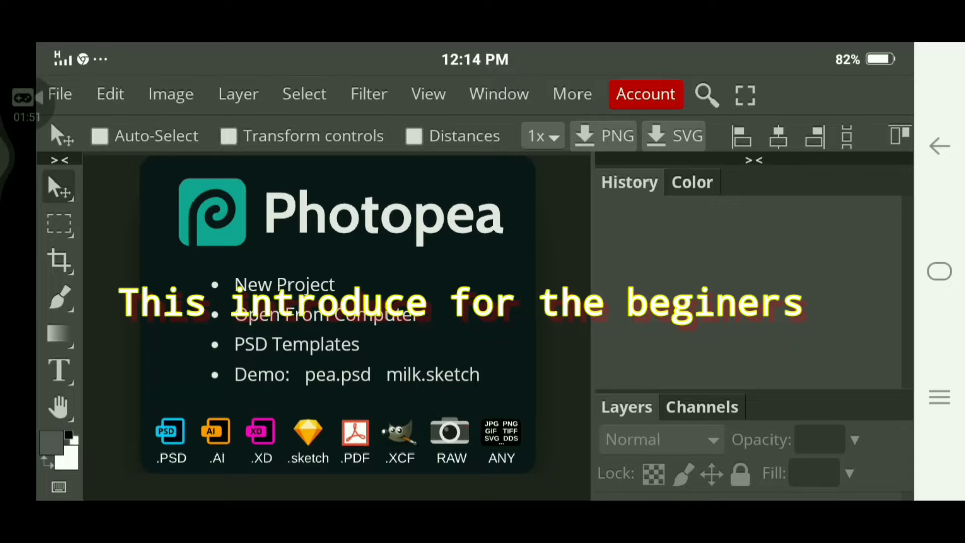
{"action": "left_click", "coordinate": [753, 160]}
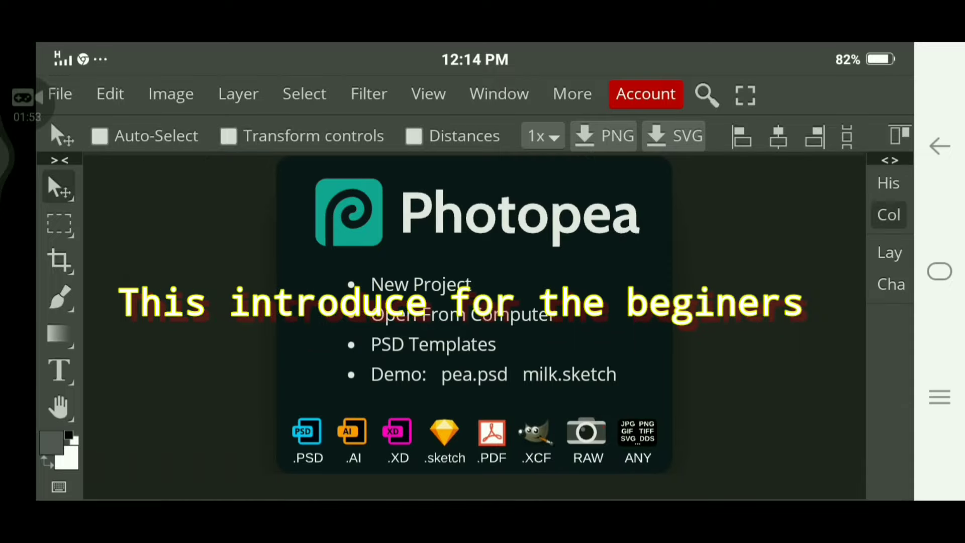
{"action": "right_click", "coordinate": [888, 215]}
{"action": "left_click", "coordinate": [748, 238]}
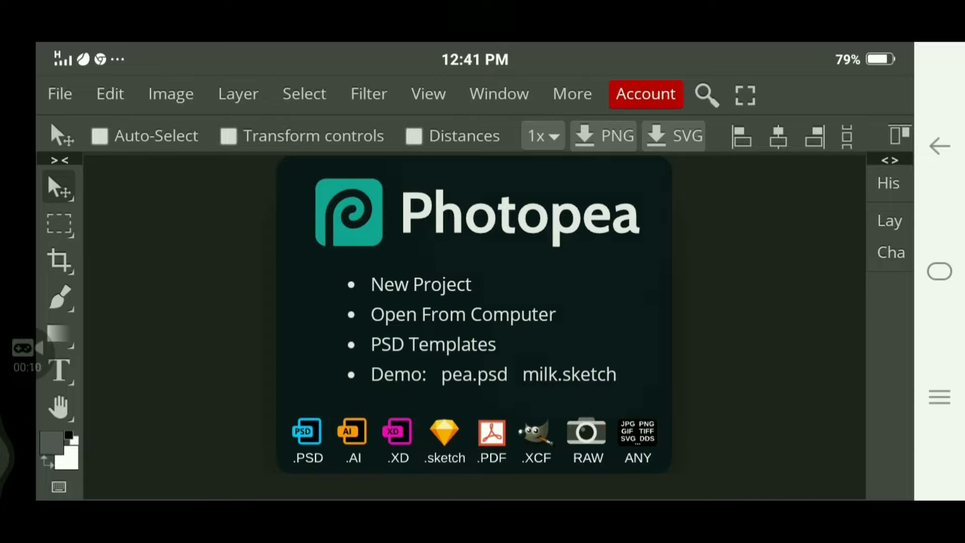
{"action": "left_click", "coordinate": [499, 94]}
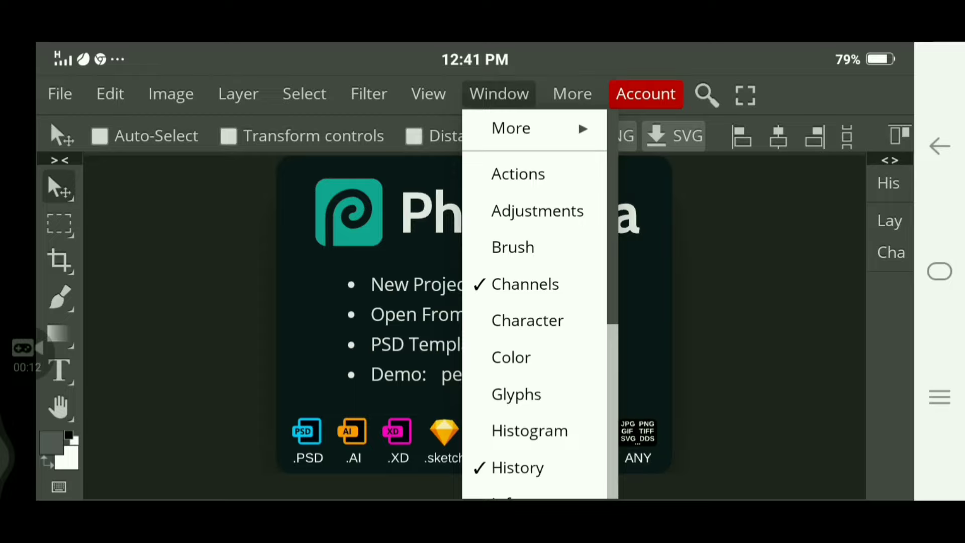
{"action": "mouse_move", "coordinate": [516, 394]}
{"action": "left_mouse_down"}
{"action": "mouse_move", "coordinate": [516, 116]}
{"action": "mouse_move", "coordinate": [516, 314]}
{"action": "left_mouse_up"}
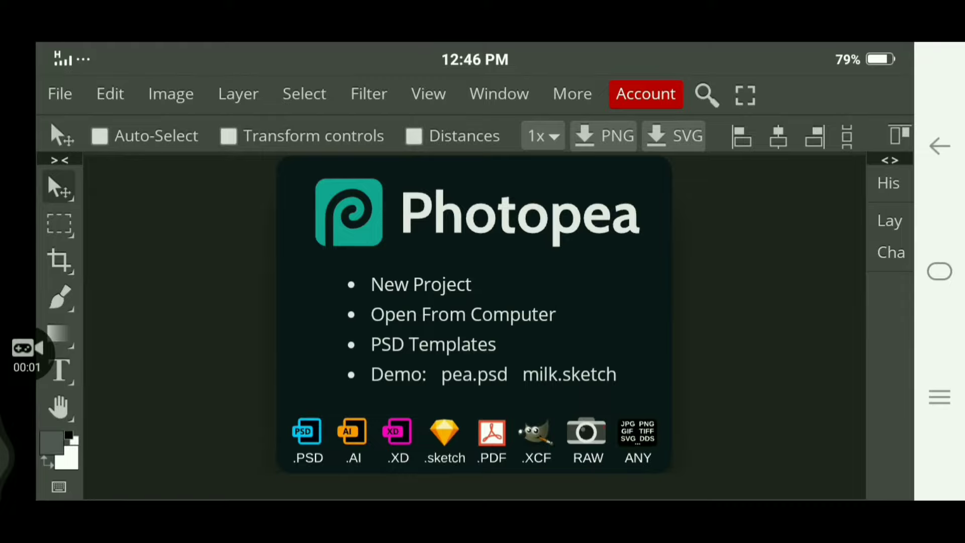
- Open the 3D Wall mocup file from the device
{"action": "left_click", "coordinate": [60, 94]}
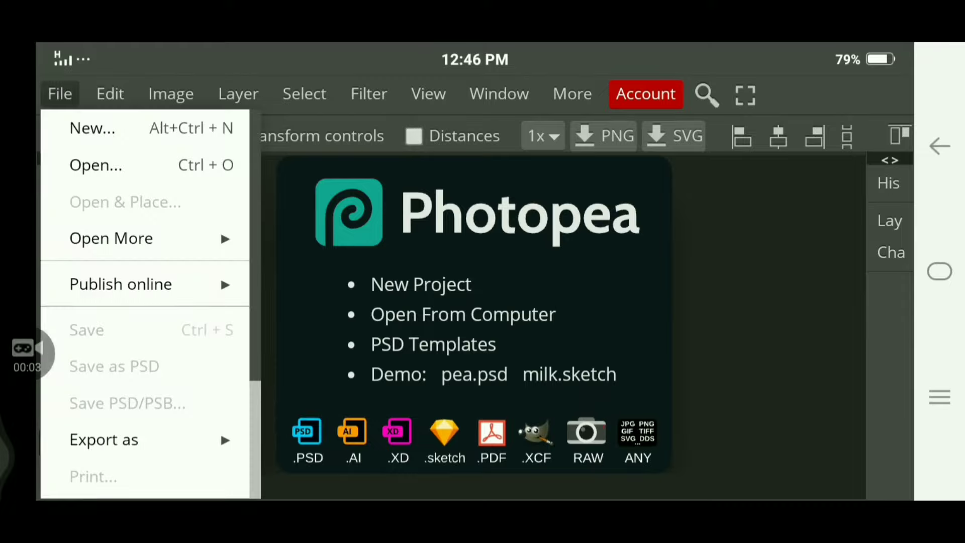
{"action": "left_click", "coordinate": [95, 163]}
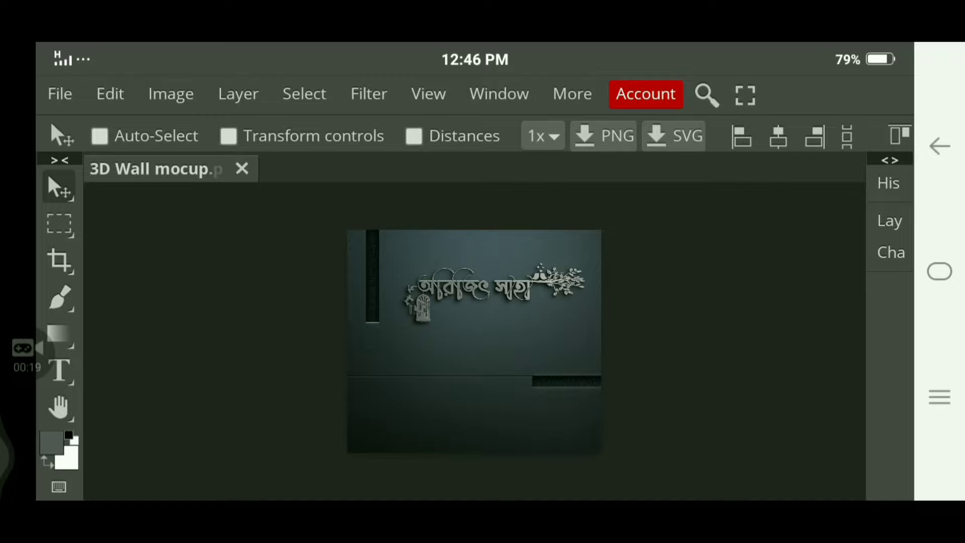
{"action": "scroll", "coordinate": [474, 341], "scroll_direction": "up", "scroll_amount": 3}
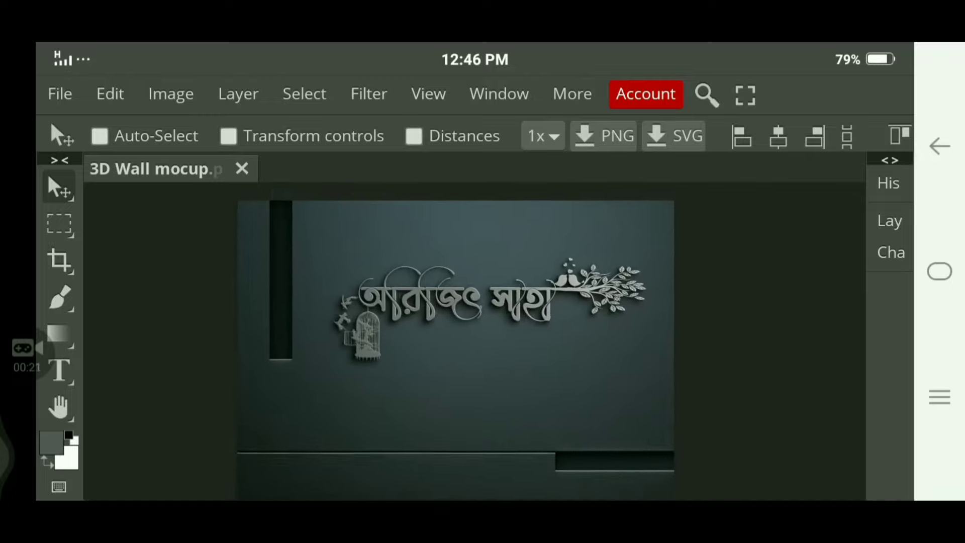
{"action": "scroll", "coordinate": [435, 324], "scroll_direction": "down", "scroll_amount": 1}
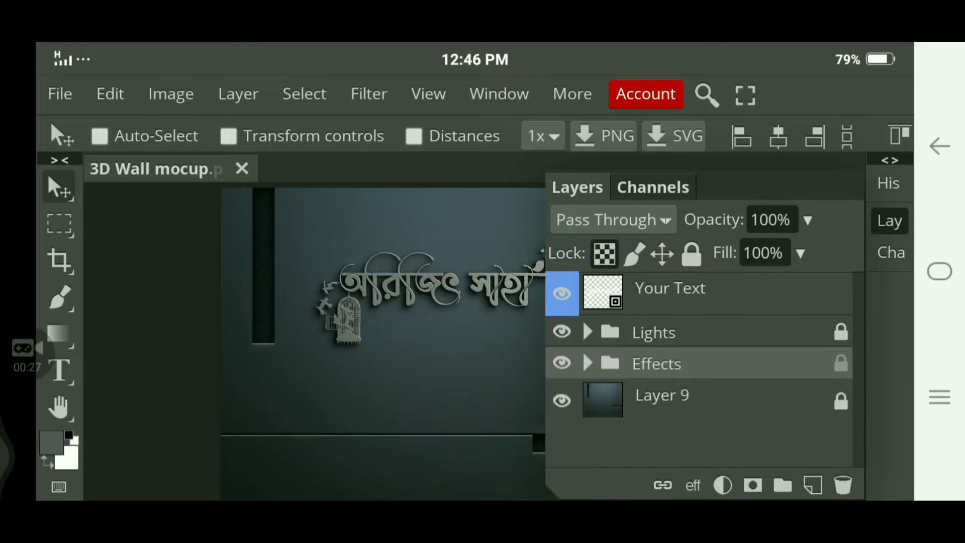
- Unlock, then apply Lock All to the Lights group, Effects group and Layer 9
{"action": "left_click", "coordinate": [841, 331]}
{"action": "left_click", "coordinate": [841, 363]}
{"action": "left_click", "coordinate": [841, 400]}
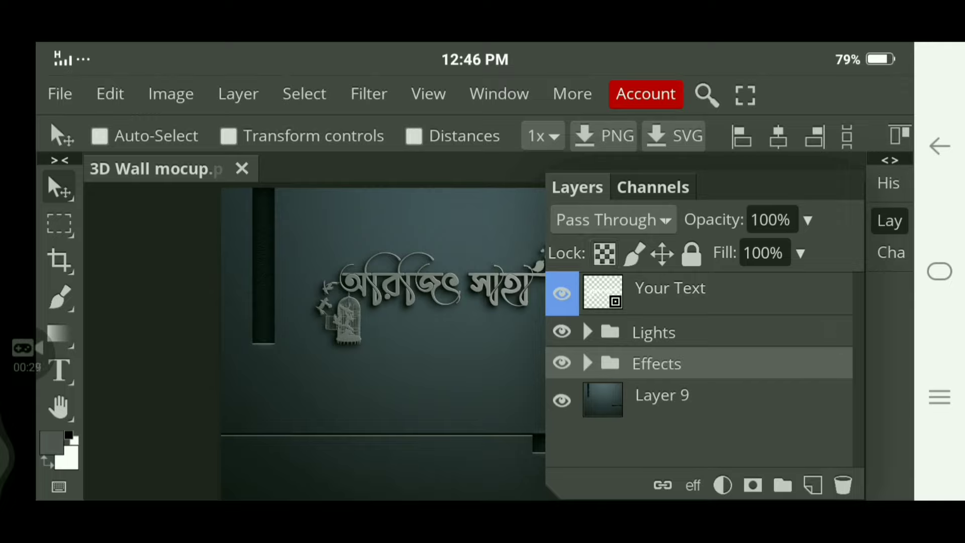
{"action": "left_click", "coordinate": [653, 331]}
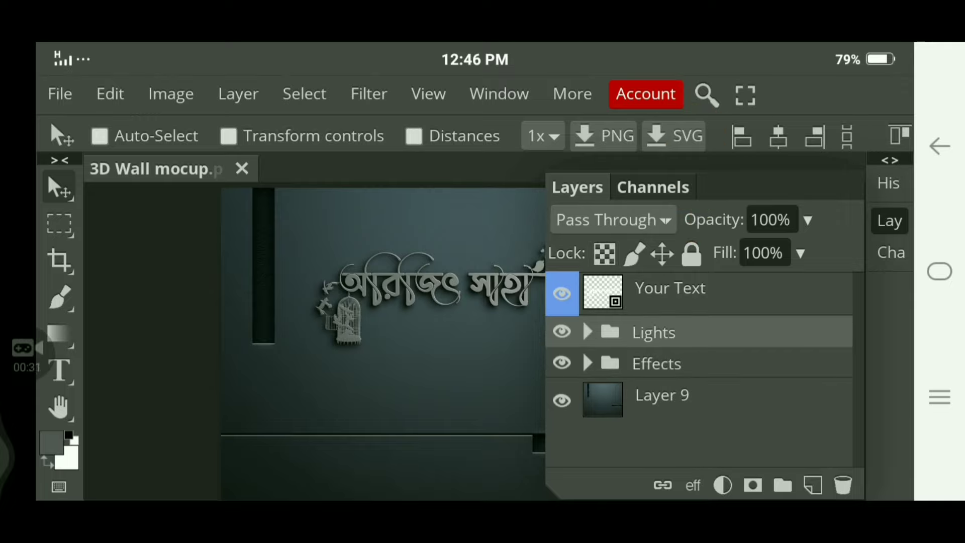
{"action": "left_click", "coordinate": [691, 254]}
{"action": "left_click", "coordinate": [656, 363]}
{"action": "left_click", "coordinate": [691, 254]}
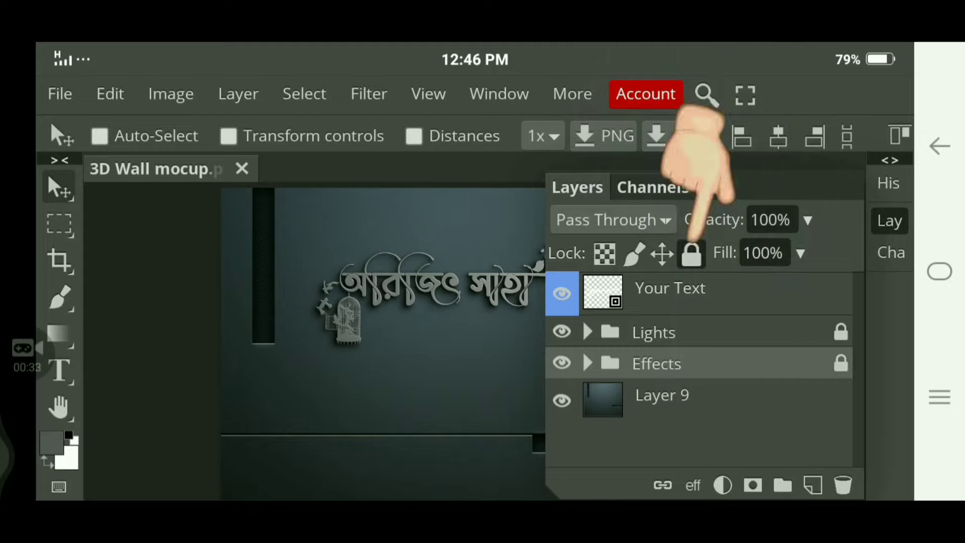
{"action": "left_click", "coordinate": [662, 396]}
{"action": "left_click", "coordinate": [691, 254]}
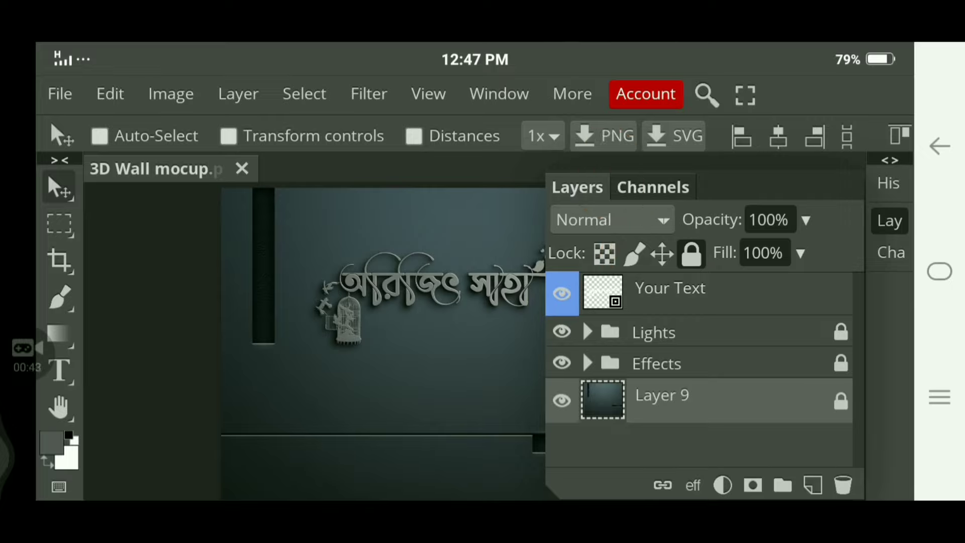
- Open the Your Text smart object and start Open & Place from the Files app
{"action": "double_click", "coordinate": [603, 294]}
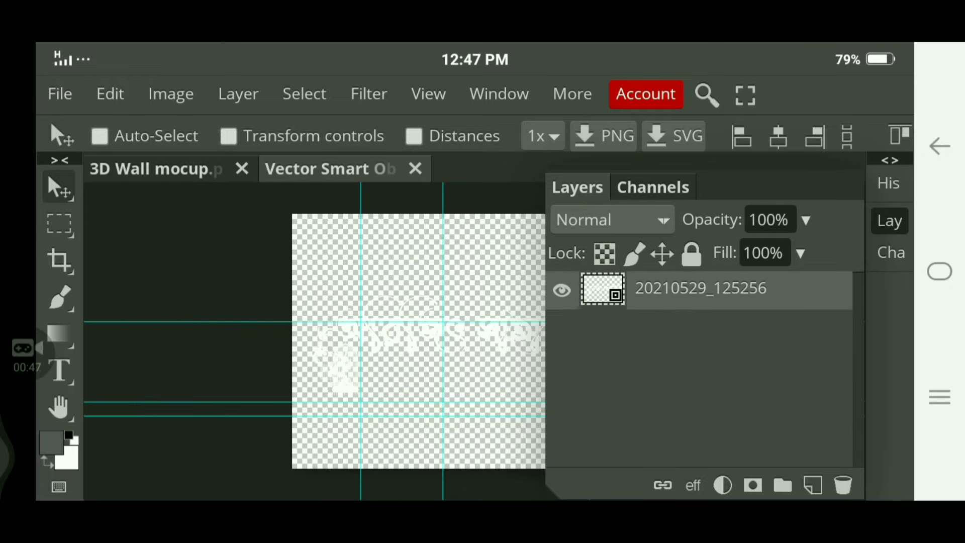
{"action": "scroll", "coordinate": [314, 342], "scroll_direction": "up", "scroll_amount": 2}
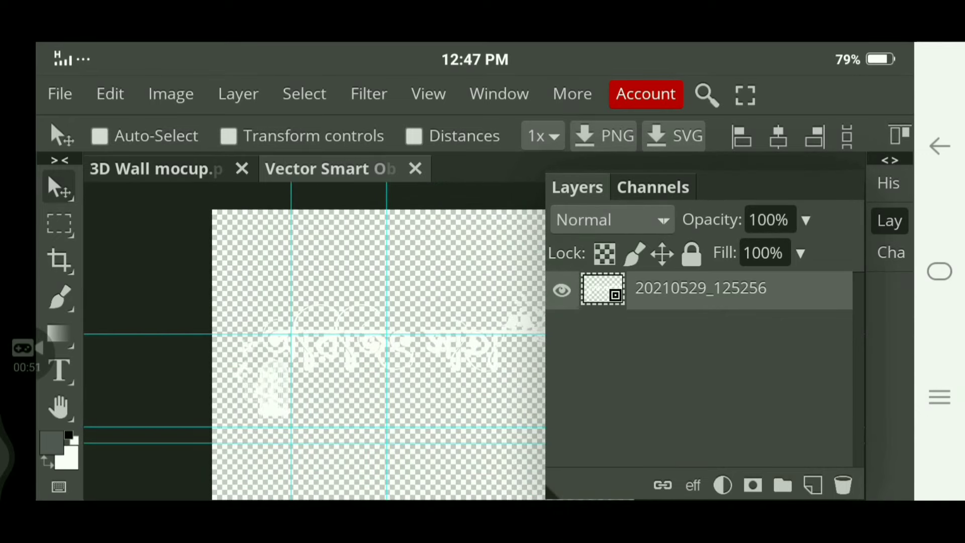
{"action": "left_click", "coordinate": [60, 94]}
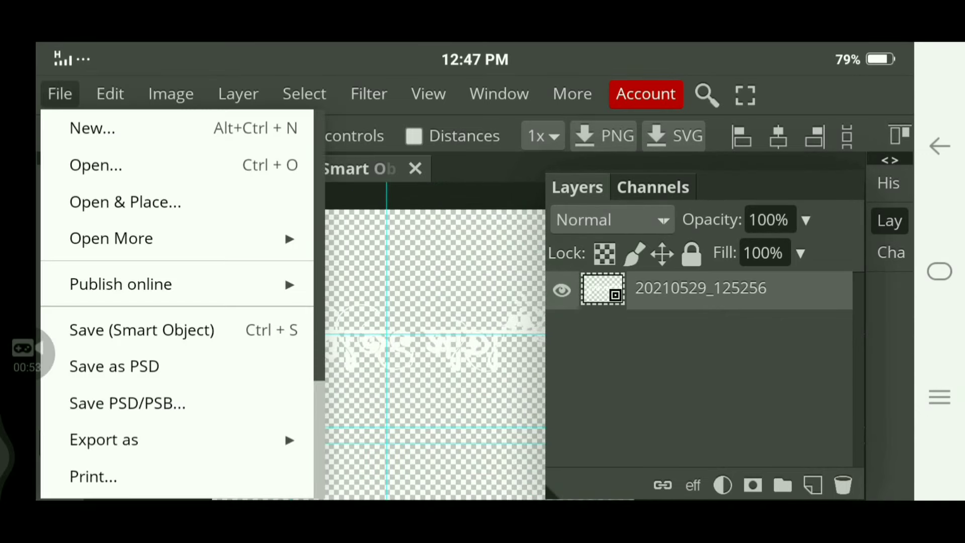
{"action": "left_click", "coordinate": [125, 202]}
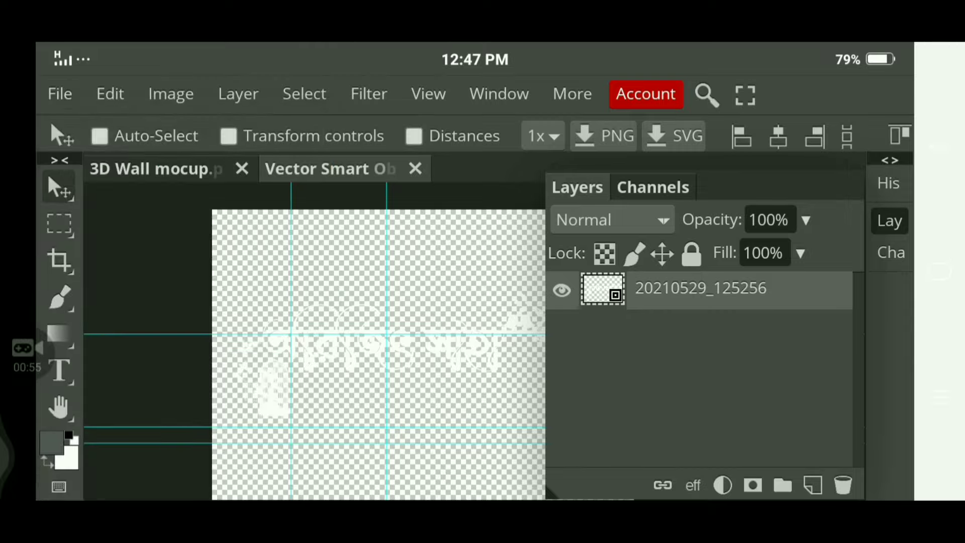
{"action": "left_click", "coordinate": [771, 356]}
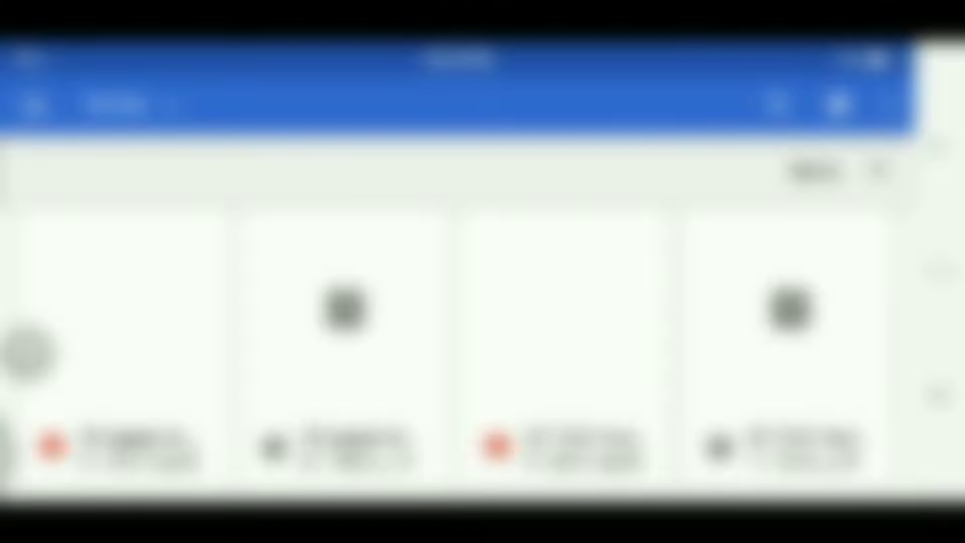
- Place logo 20210530_130125 at about 70% scale, then select old layer 20210529_125256
{"action": "left_click", "coordinate": [33, 104]}
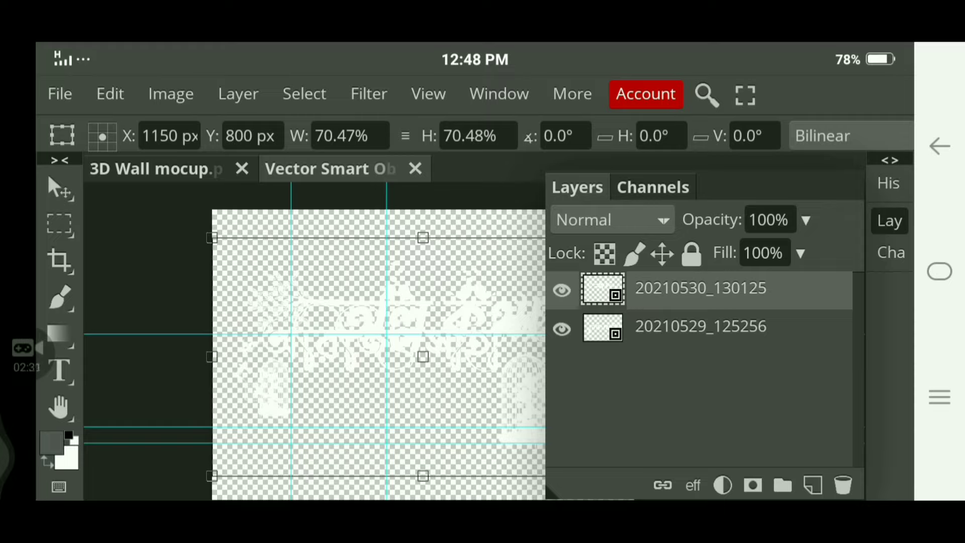
{"action": "left_click", "coordinate": [643, 329]}
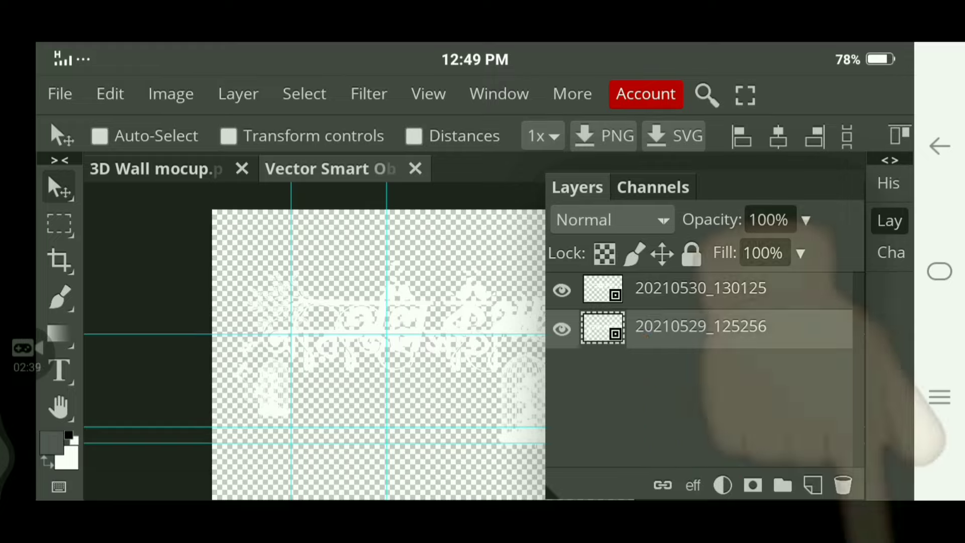
- Delete the old logo layer 20210529_125256 from the smart object
{"action": "left_click", "coordinate": [843, 485]}
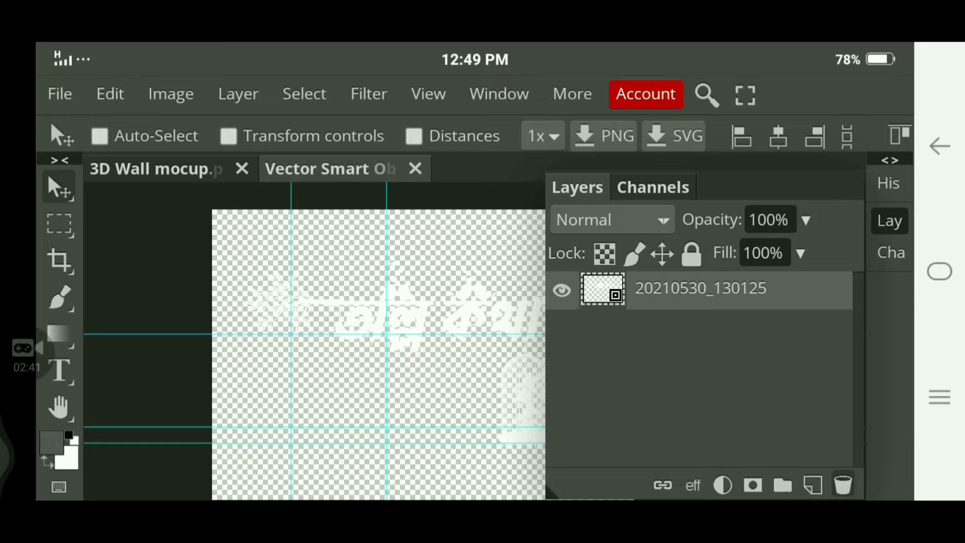
{"action": "left_click", "coordinate": [890, 220]}
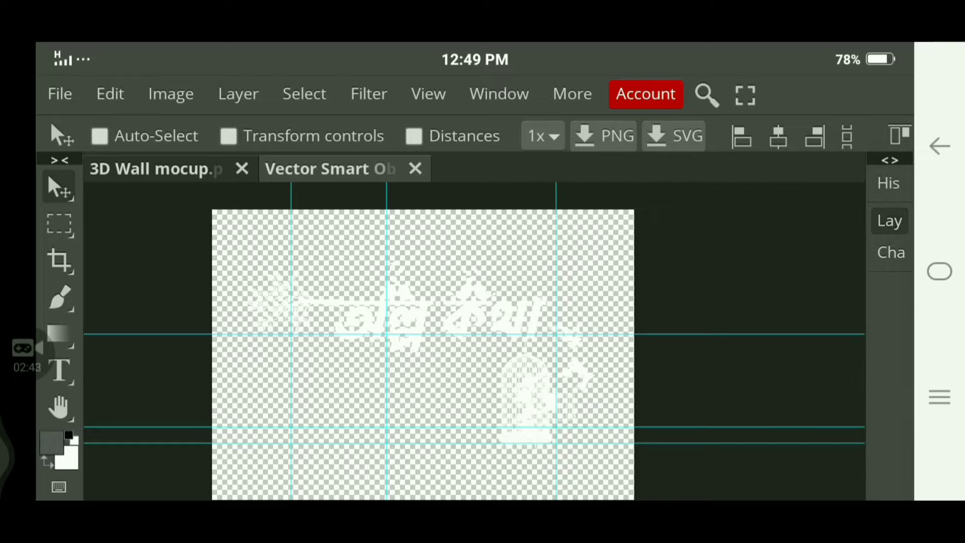
{"action": "left_click", "coordinate": [60, 93]}
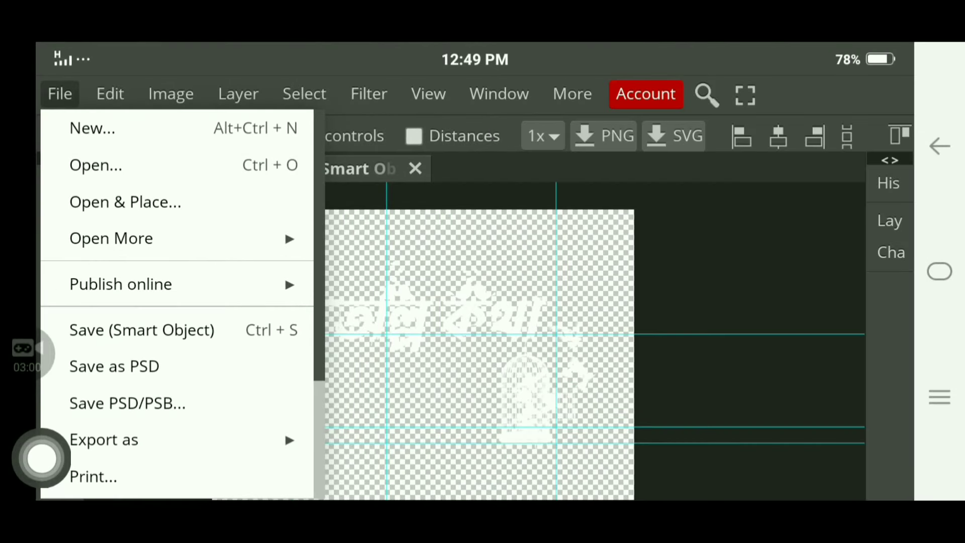
- Save the smart object and return to the 3D Wall mockup to view its layers
{"action": "left_click", "coordinate": [142, 329]}
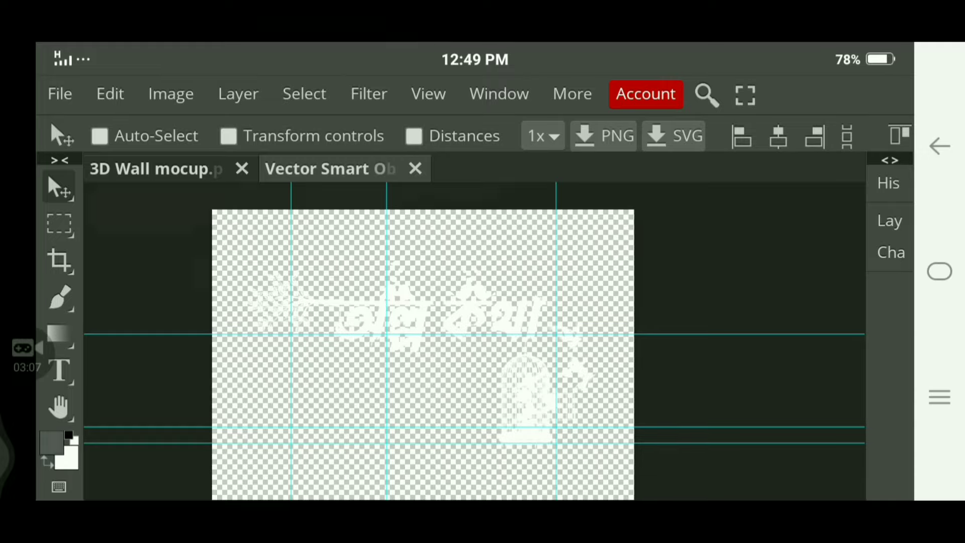
{"action": "left_click", "coordinate": [201, 169]}
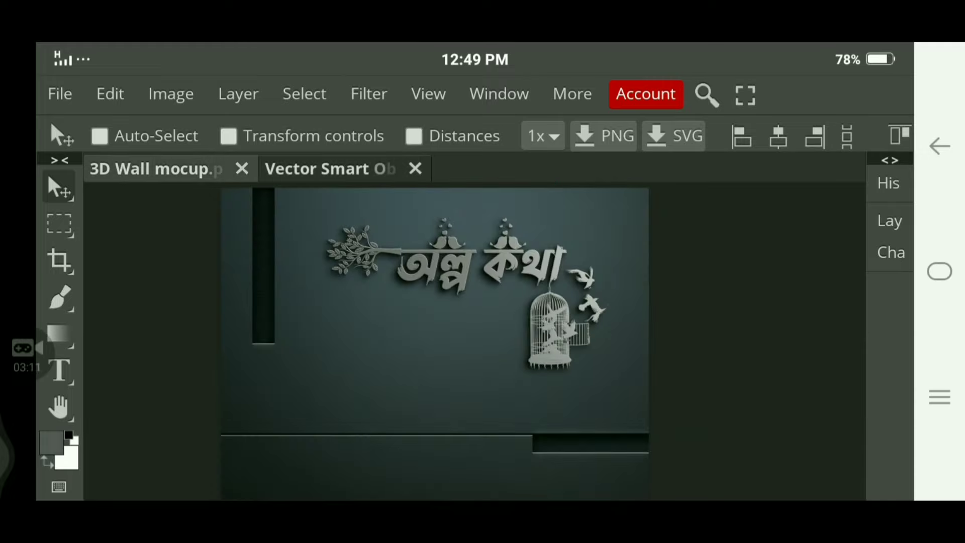
{"action": "left_click", "coordinate": [891, 252]}
{"action": "left_click", "coordinate": [889, 221]}
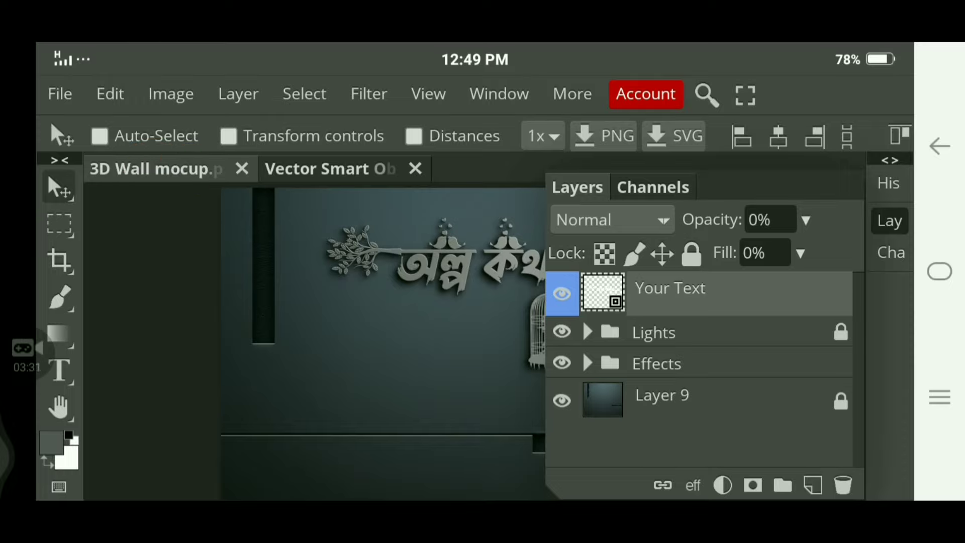
- Select the Effects group and move the silver logo slightly right and down
{"action": "left_click", "coordinate": [889, 220]}
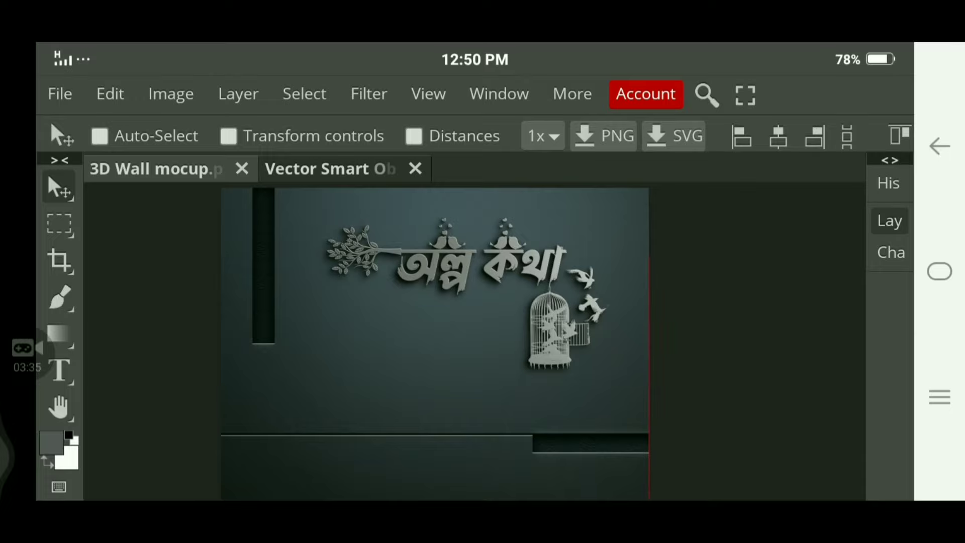
{"action": "left_click", "coordinate": [889, 220]}
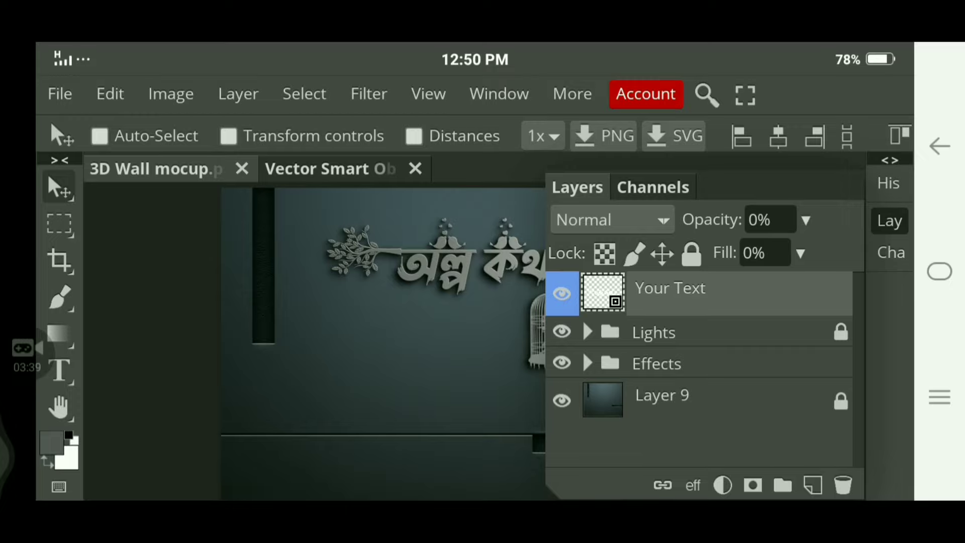
{"action": "left_click", "coordinate": [656, 363]}
{"action": "mouse_move", "coordinate": [432, 261]}
{"action": "left_mouse_down"}
{"action": "mouse_move", "coordinate": [405, 318]}
{"action": "mouse_move", "coordinate": [425, 254]}
{"action": "mouse_move", "coordinate": [452, 266]}
{"action": "mouse_move", "coordinate": [444, 264]}
{"action": "mouse_move", "coordinate": [448, 275]}
{"action": "left_mouse_up"}
{"action": "left_click", "coordinate": [890, 221]}
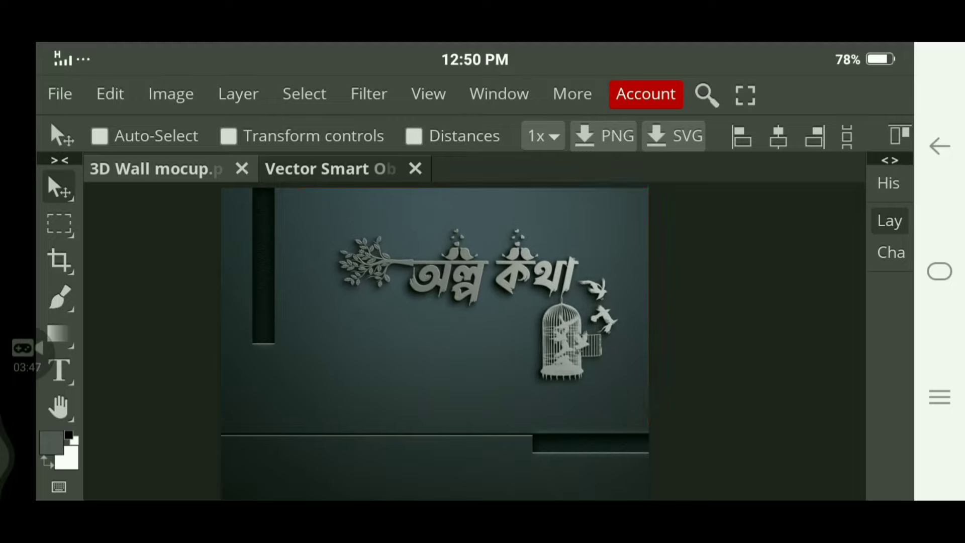
{"action": "left_click", "coordinate": [59, 93]}
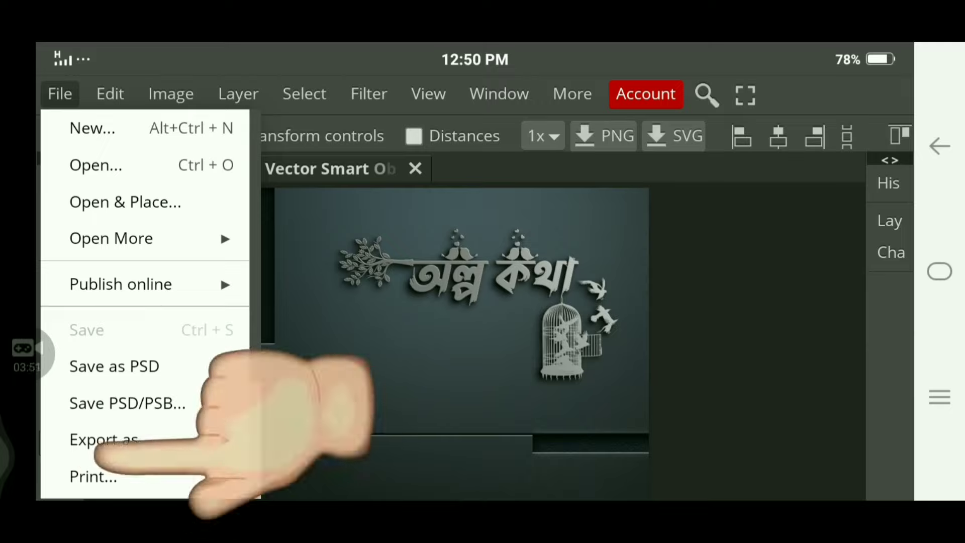
- Export the wall mockup as PNG at 1200 × 1048 px and 100% quality
{"action": "left_click", "coordinate": [194, 439]}
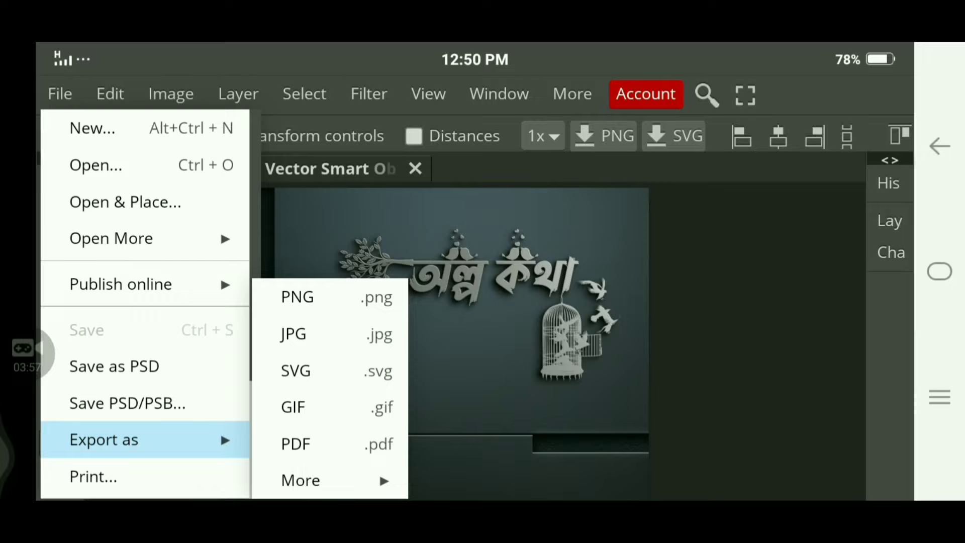
{"action": "left_click", "coordinate": [297, 296]}
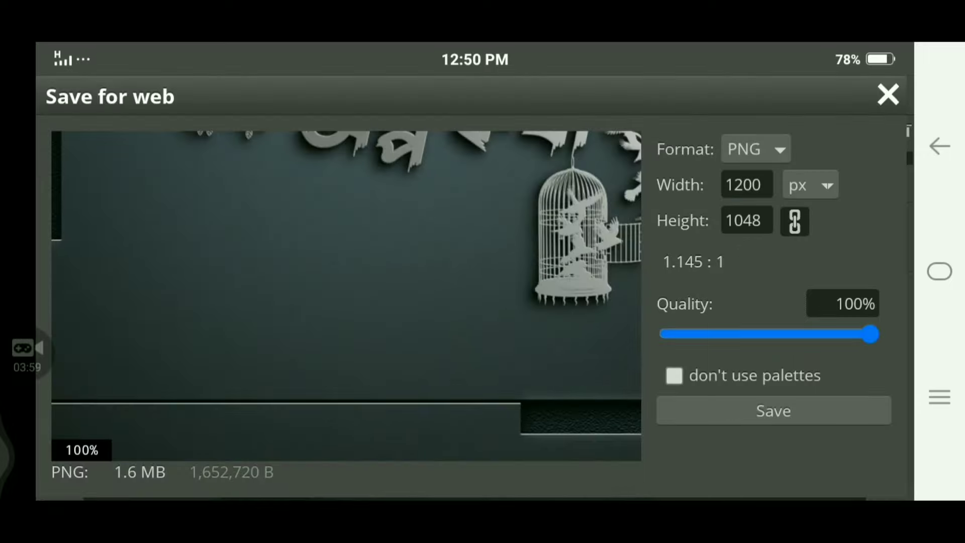